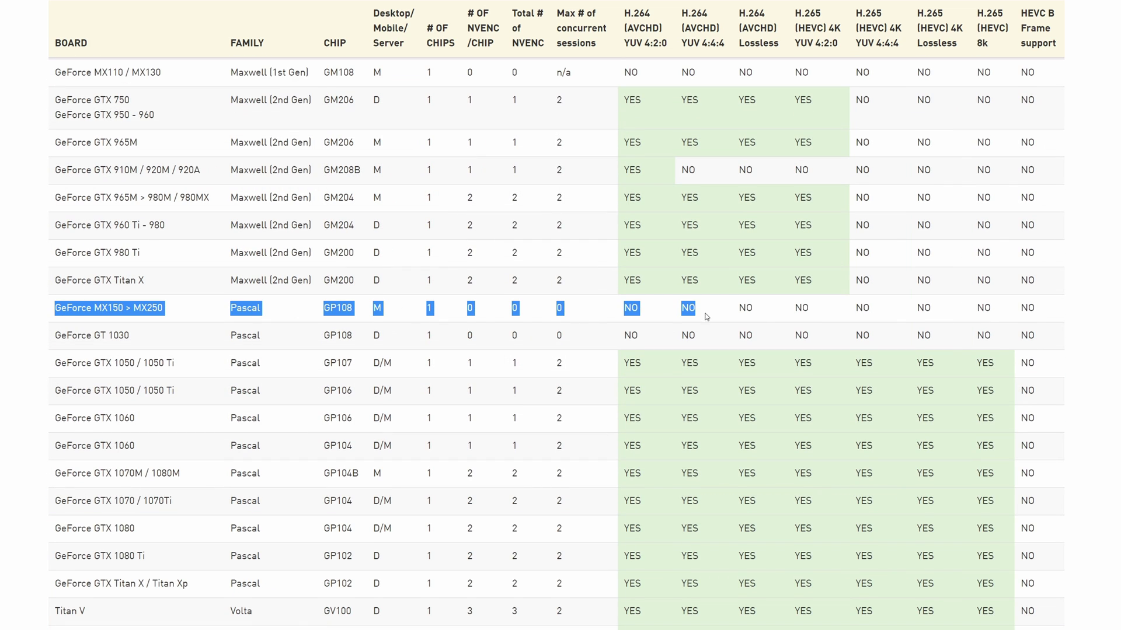
Highlight the MX150/GT 1030 rows and the 830A–MX110 Maxwell rows that lack NVENC
left_click_drag(706, 317, 1052, 338)
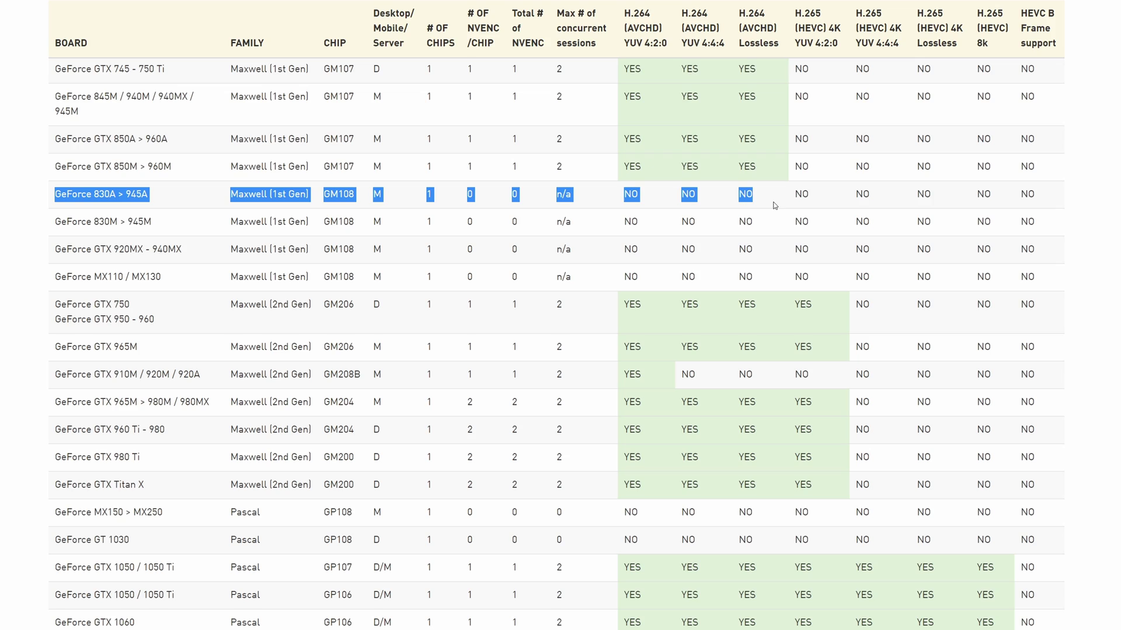
left_click_drag(774, 205, 1054, 277)
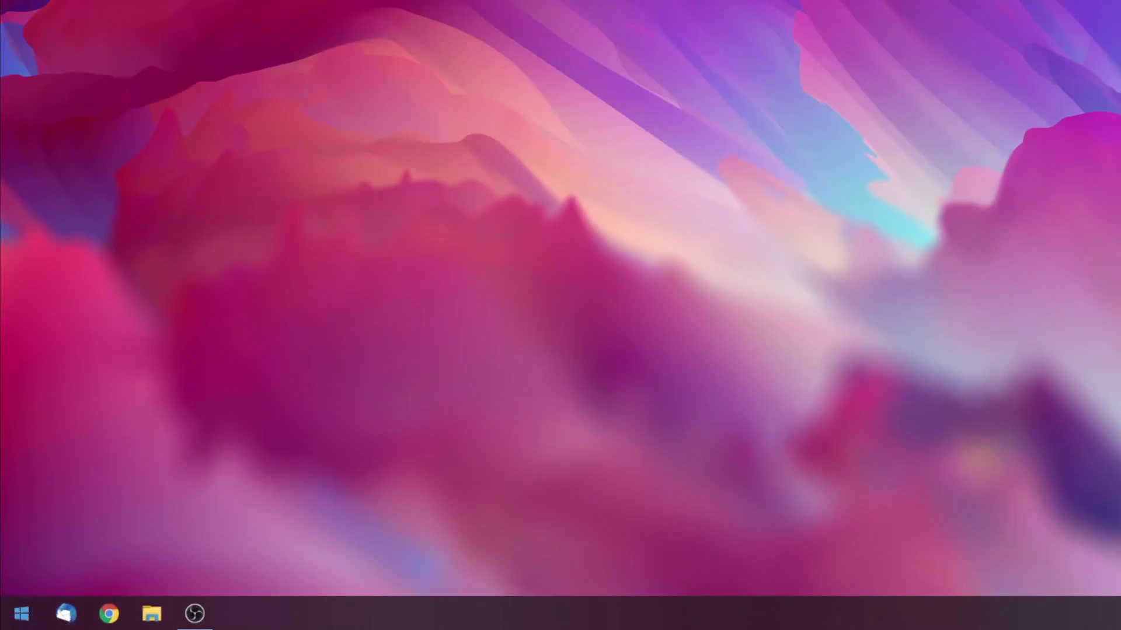
Launch GeForce Experience from a Start menu search for 'gefor'
key("super")
type("gefor")
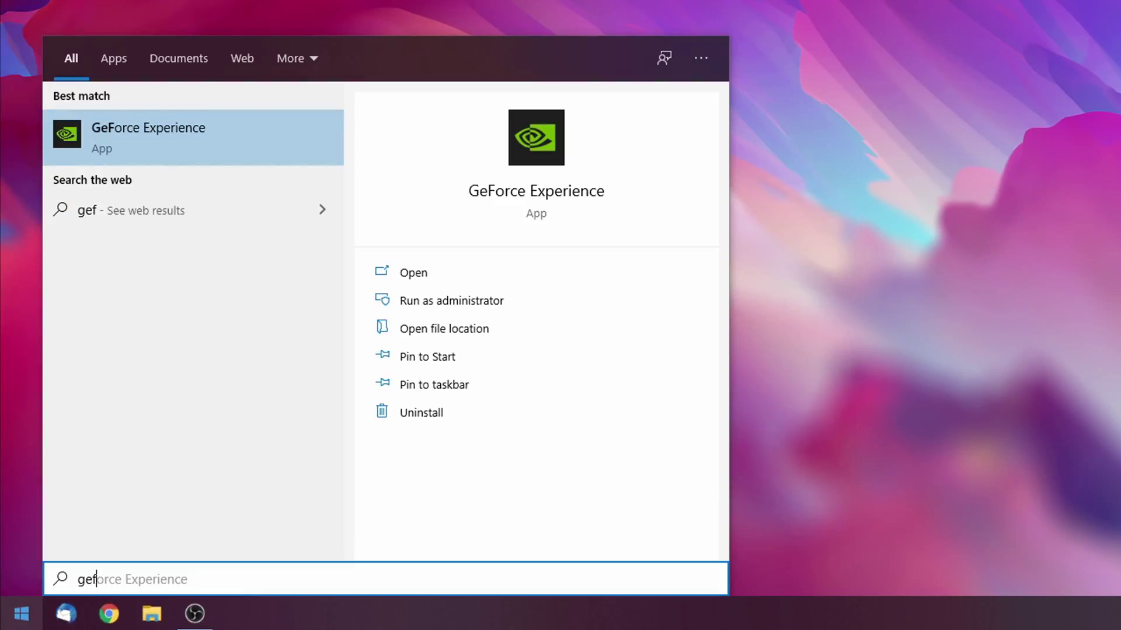
left_click(181, 137)
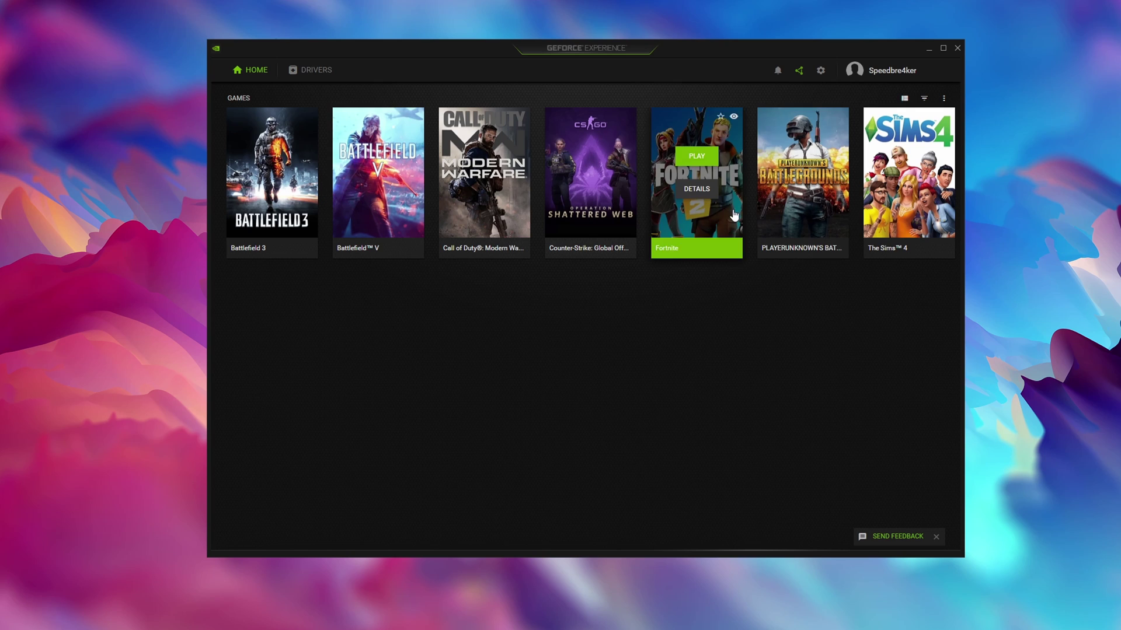
Turn Instant Replay off in the share overlay and bring up the Record options
left_click(798, 71)
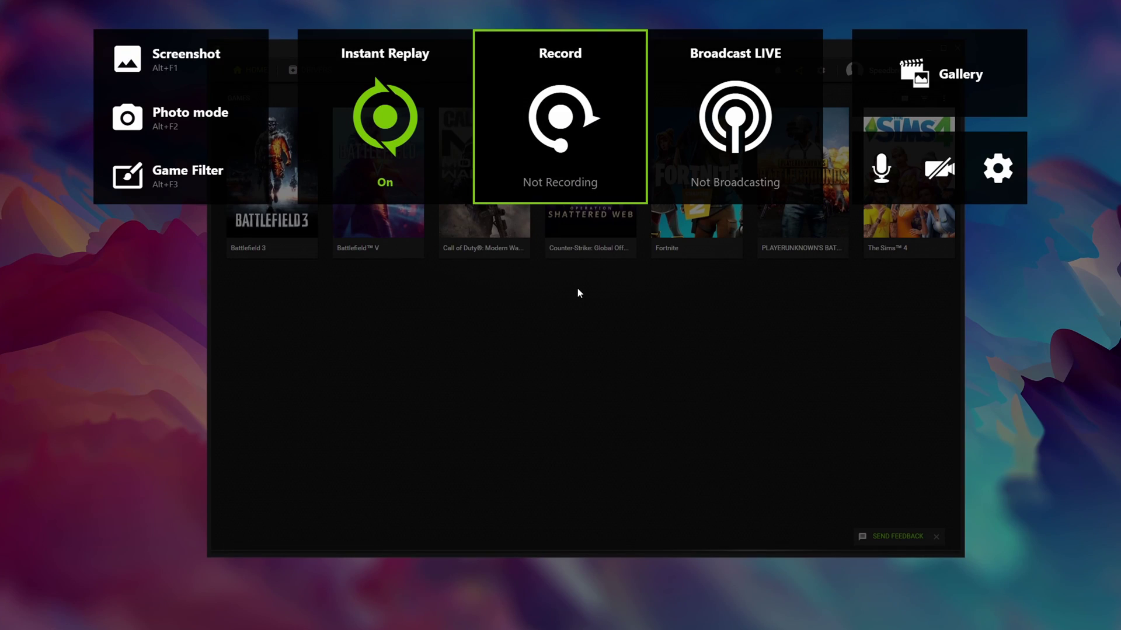
left_click(401, 119)
left_click(382, 223)
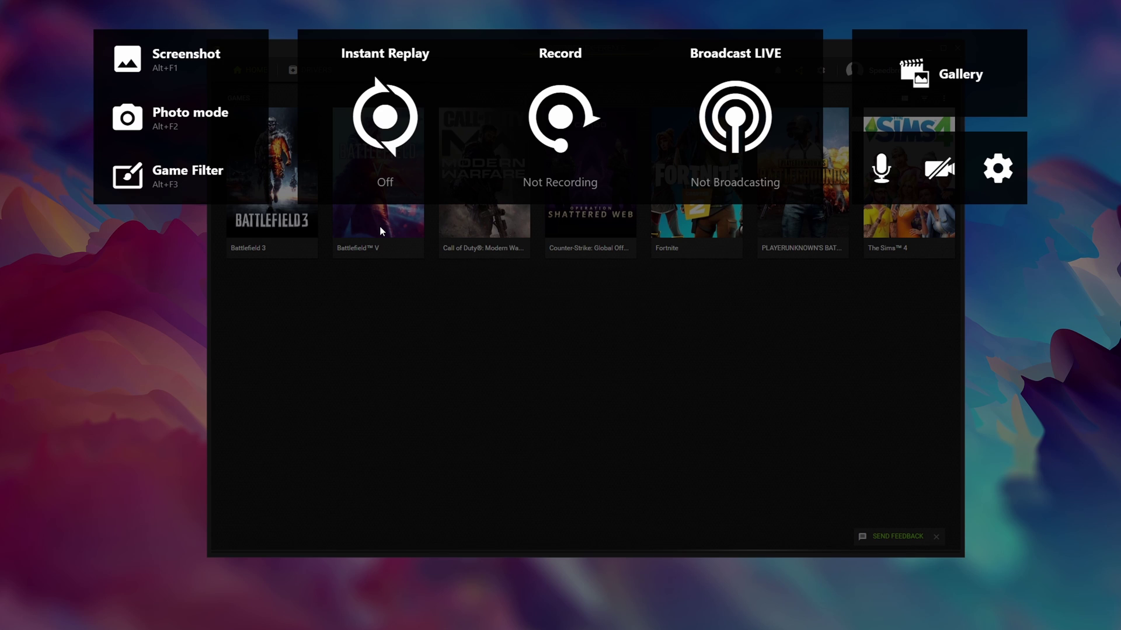
left_click(560, 140)
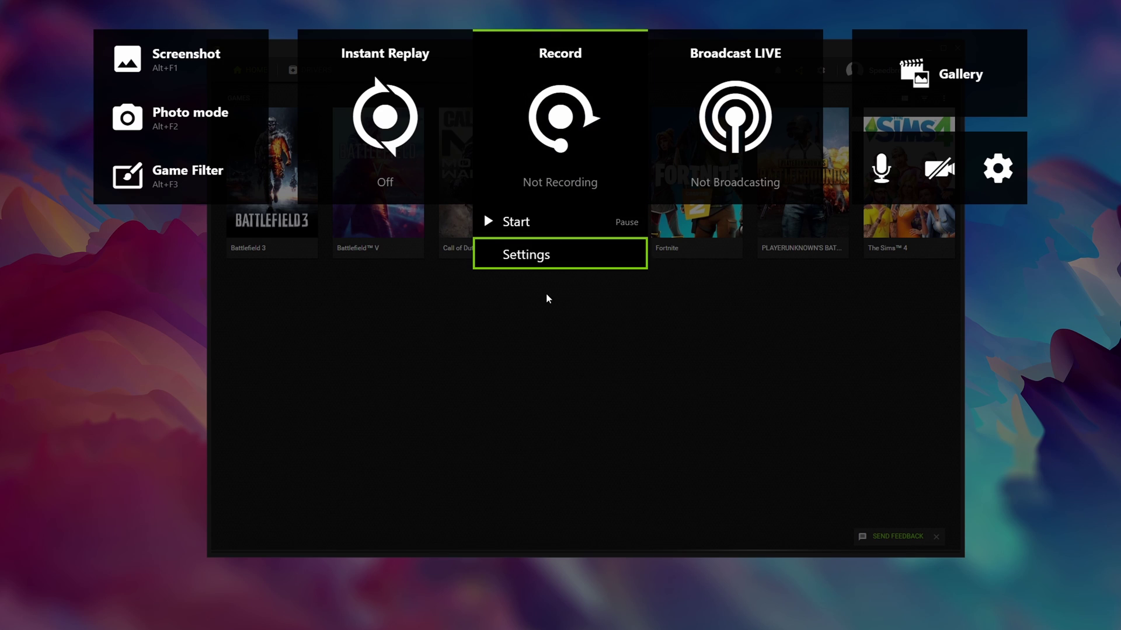
In Record settings, keep frame rate at 60 FPS and set resolution to 2160p 4K
left_click(530, 255)
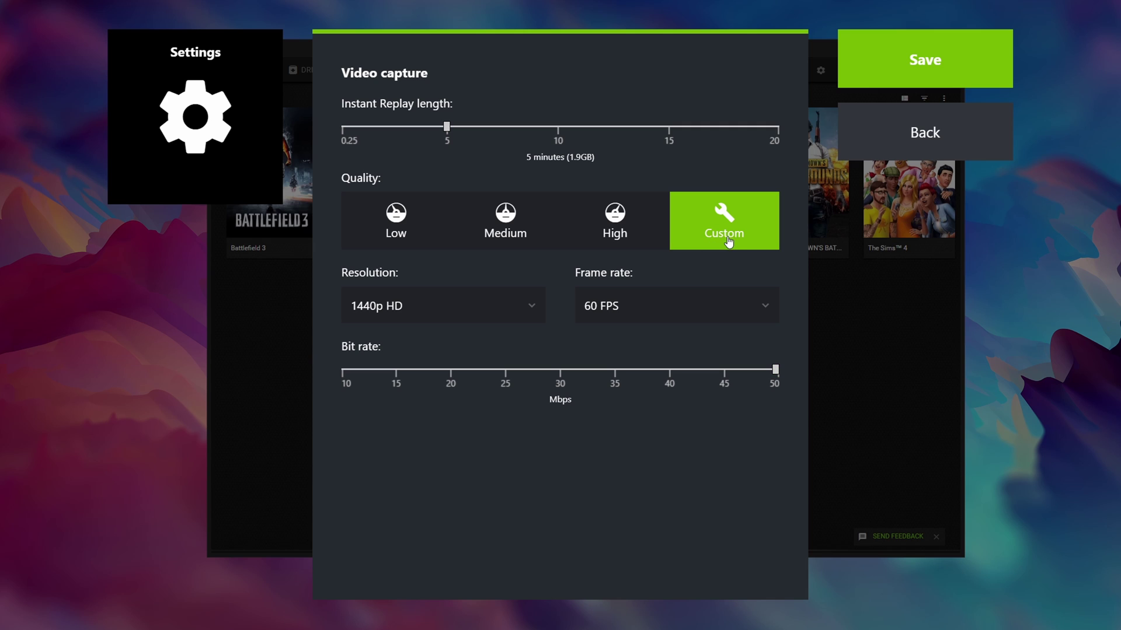
left_click(634, 319)
left_click(600, 313)
left_click(441, 312)
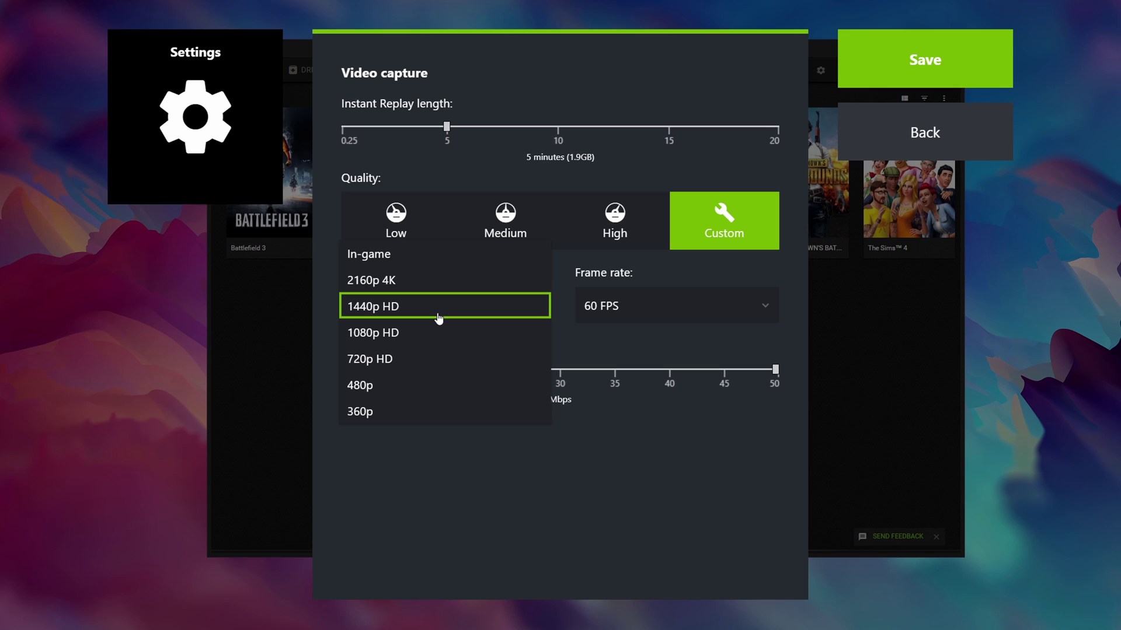
left_click(410, 285)
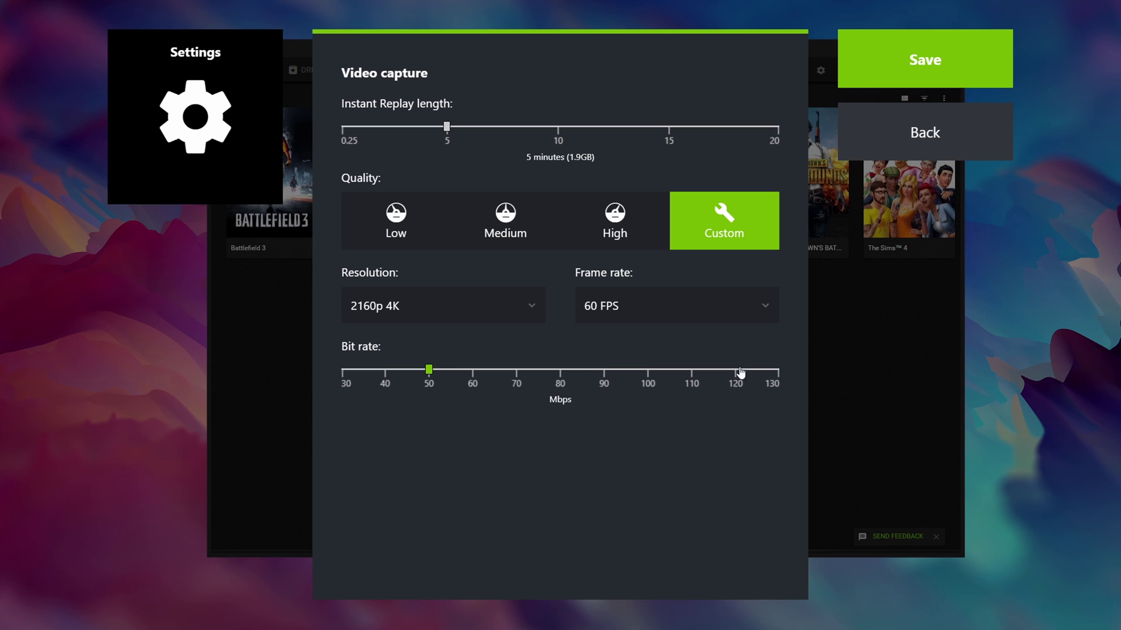
Raise the bit rate to 130 Mbps and try In-game resolution for comparison
left_click_drag(429, 372, 789, 390)
left_click(476, 307)
left_click(406, 283)
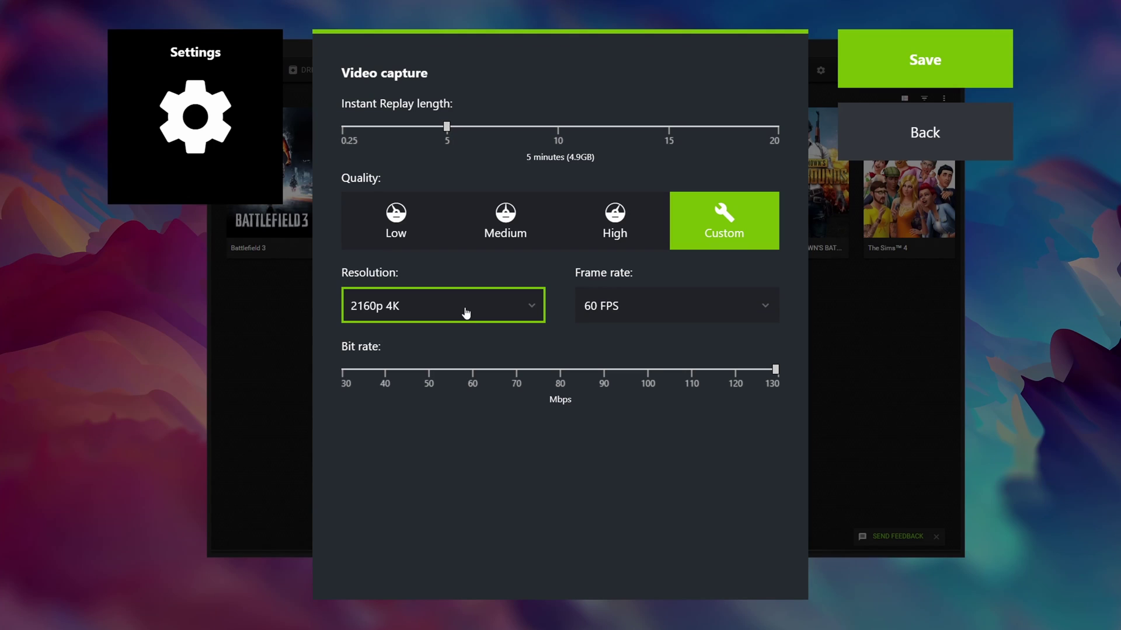
Switch resolution back to 2160p 4K and set Instant Replay length to 5 minutes
left_click(465, 313)
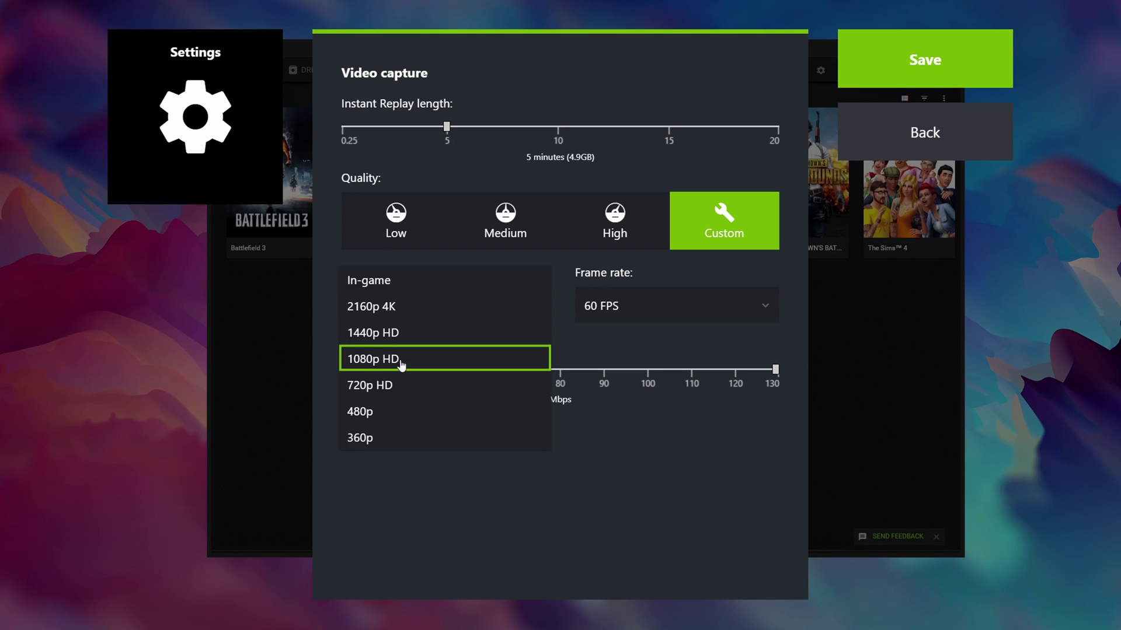
left_click(432, 308)
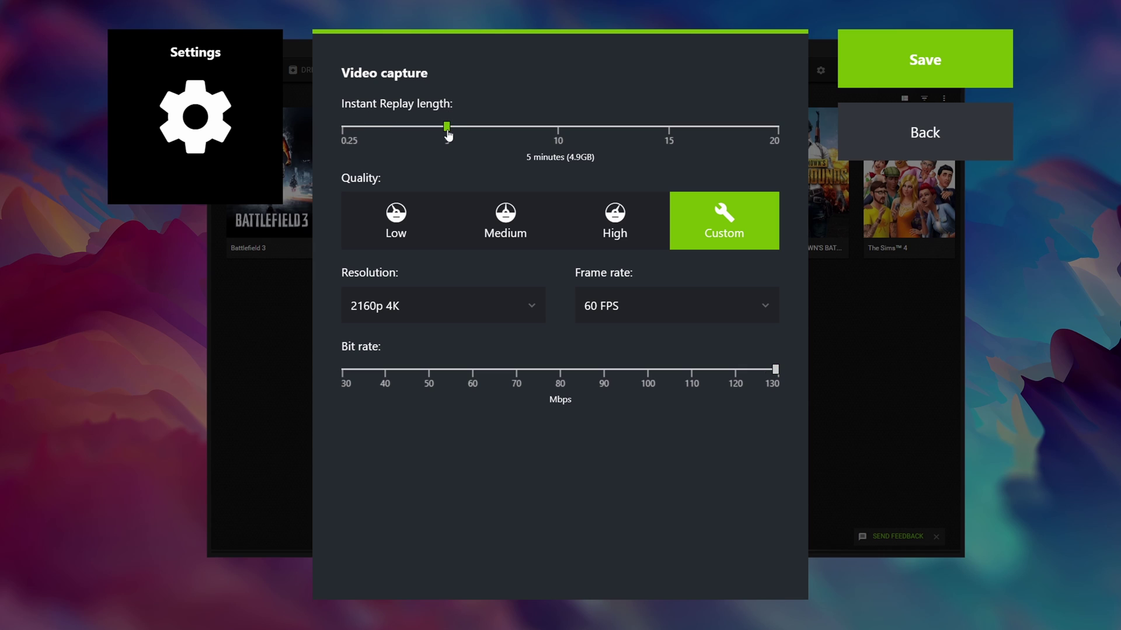
left_click_drag(447, 134, 404, 134)
left_click(447, 129)
Save the capture settings, then check the FPS counter position options in HUD layout
left_click(922, 61)
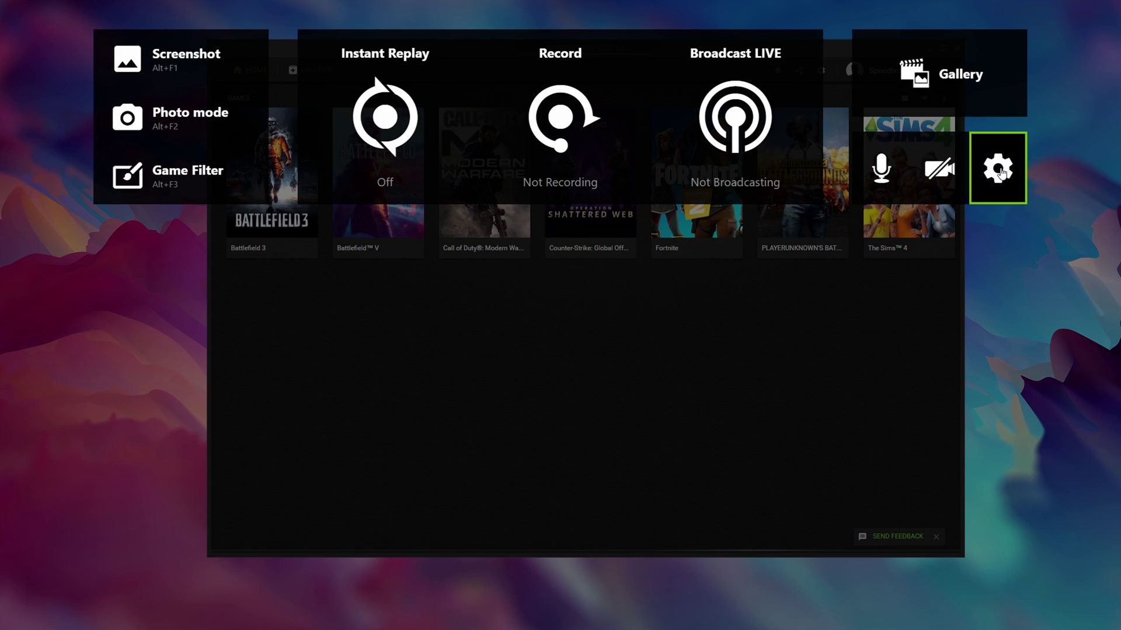
left_click(999, 172)
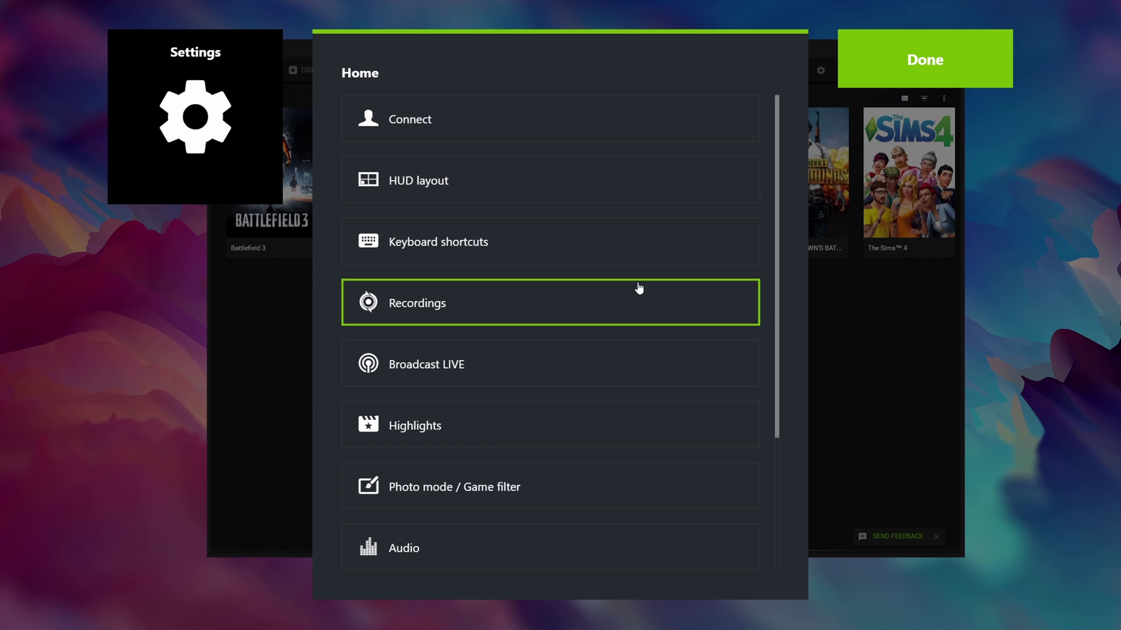
left_click(428, 184)
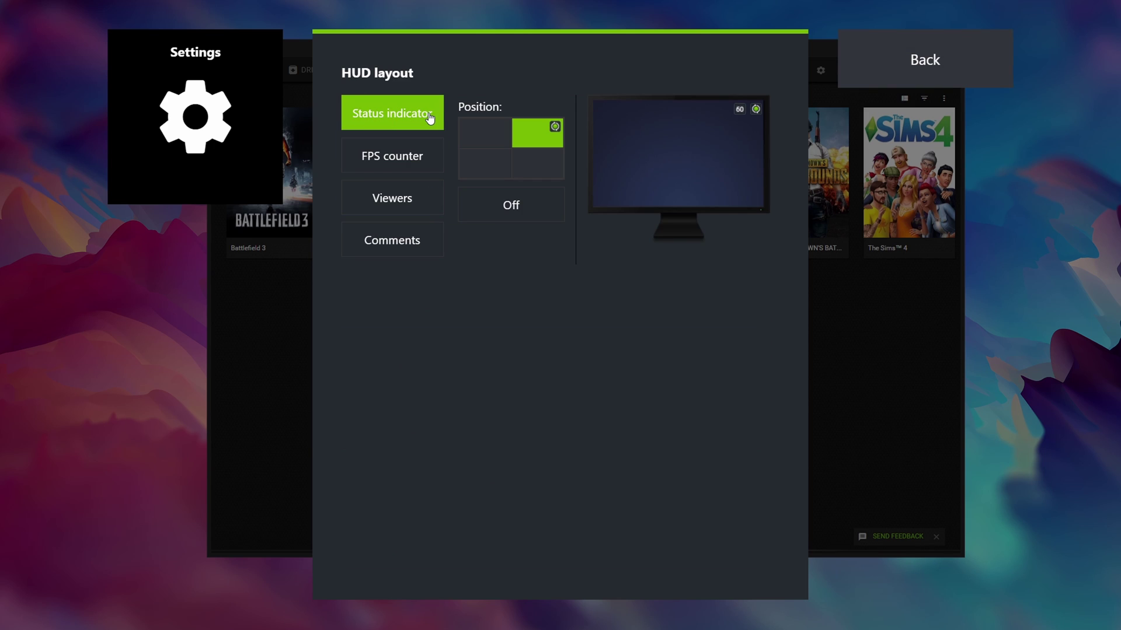
left_click(415, 157)
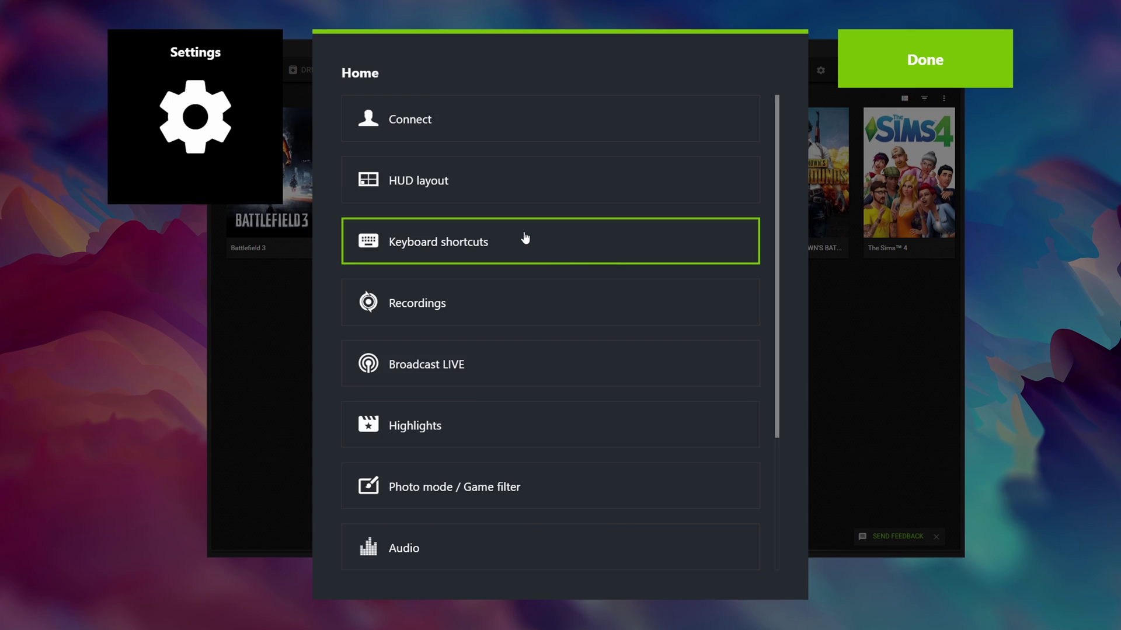
Look through the recording keyboard shortcuts list
left_click(526, 238)
scroll(435, 297, "down", 5)
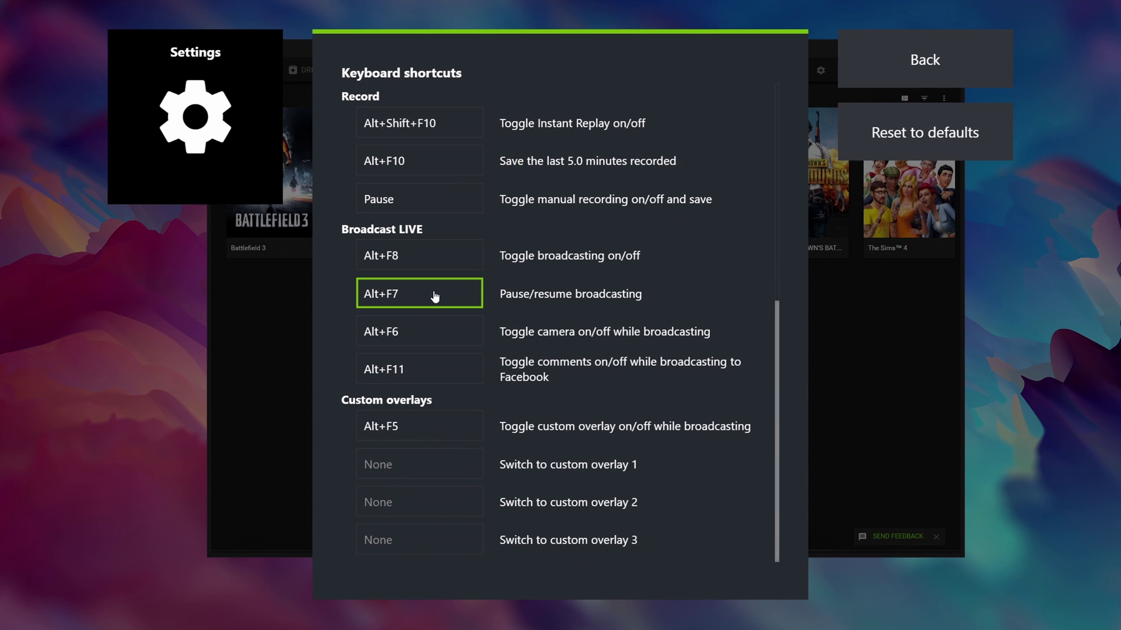
scroll(435, 297, "up", 2)
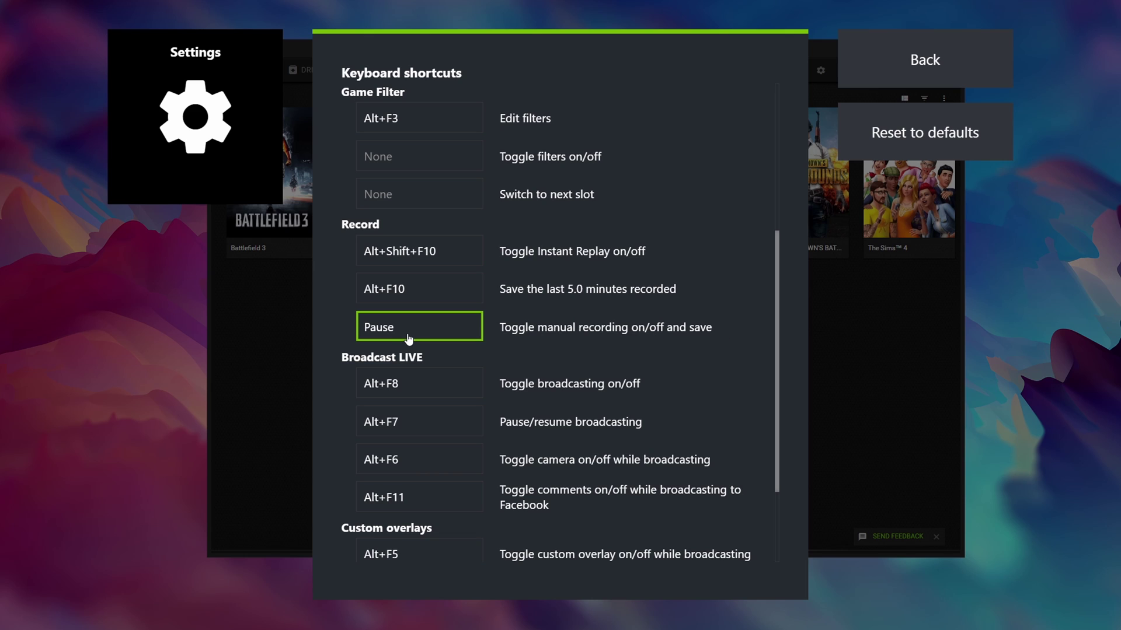
key("Escape")
Check the Recordings folders: temporary files and videos saved to E:\Shadowplay
left_click(598, 300)
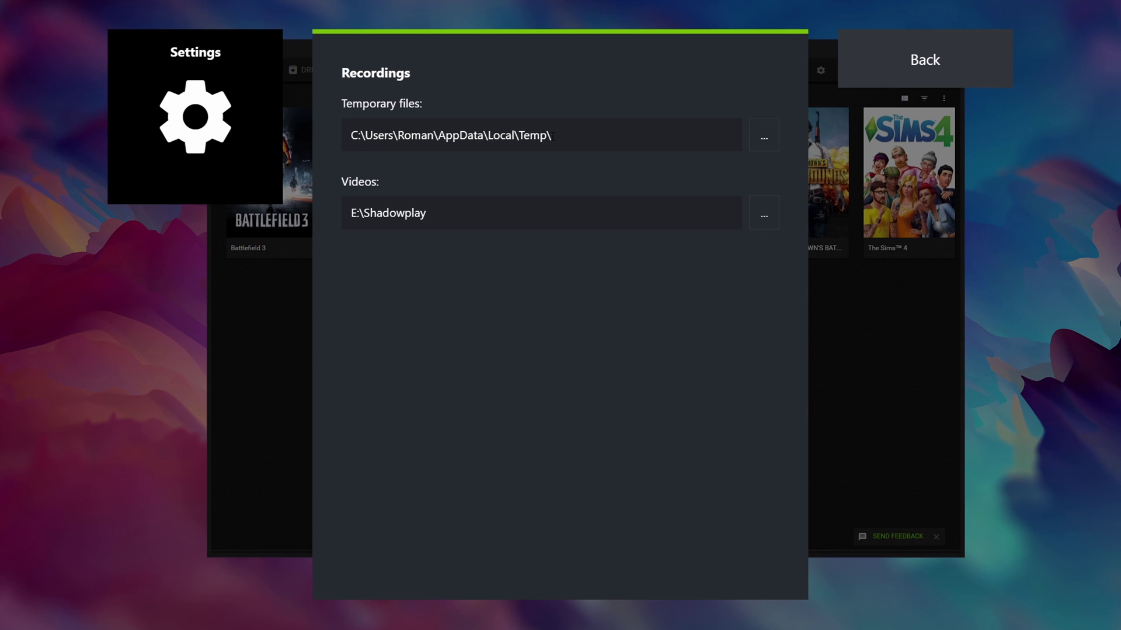
key("Escape")
Review Broadcast LIVE (Facebook, 720p, 30 FPS, 4 Mbps) and Highlights, then open Photo mode / Game filter
left_click(535, 378)
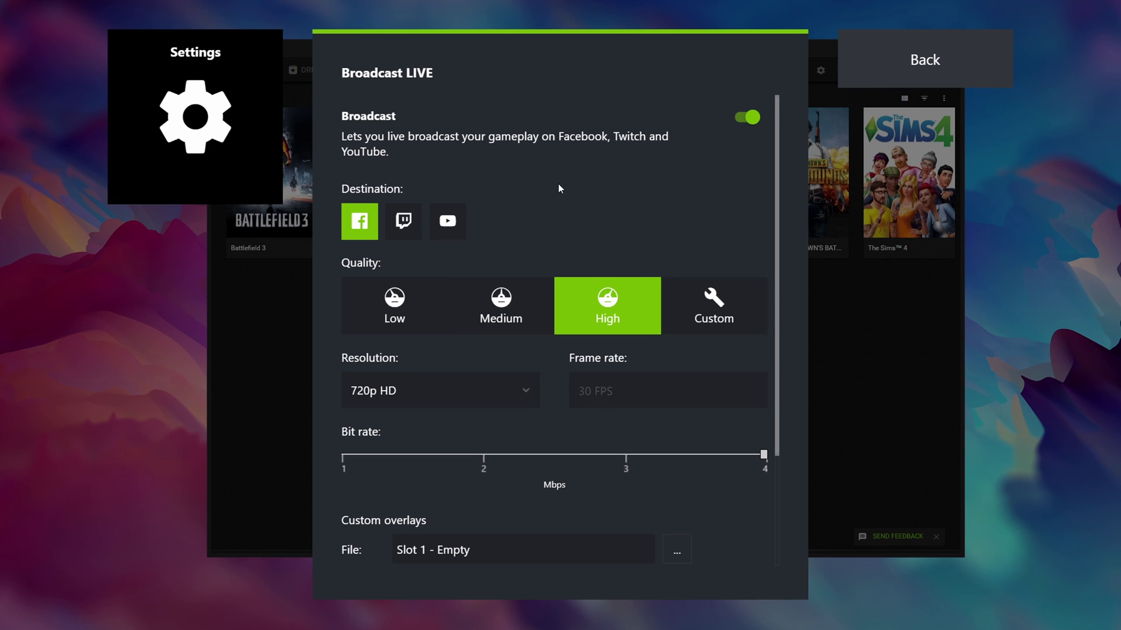
key("Escape")
left_click(632, 408)
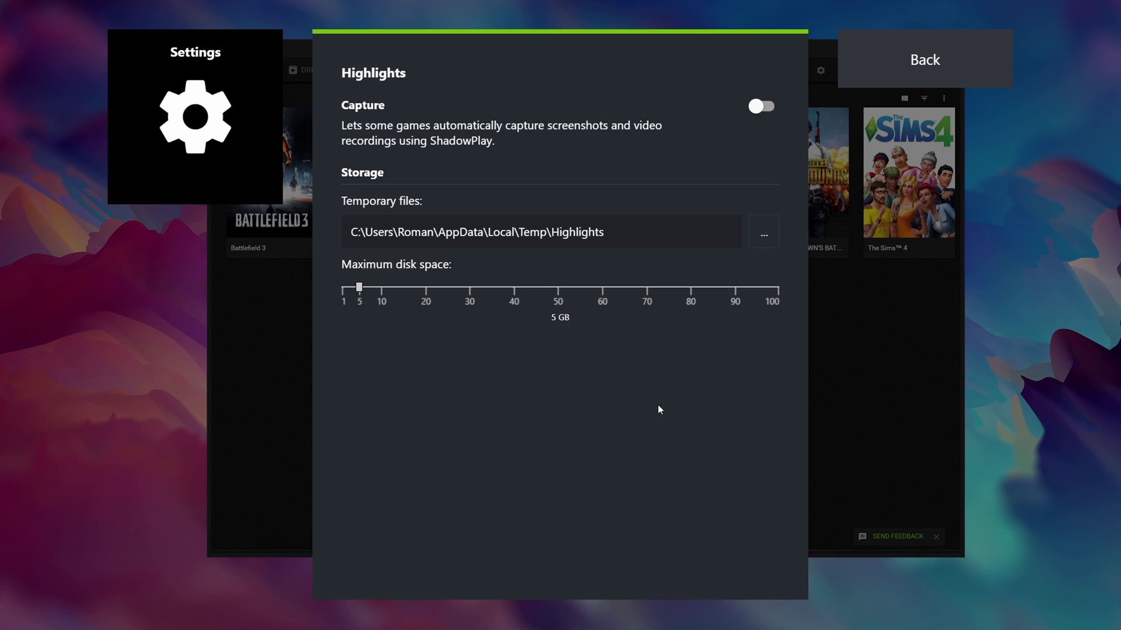
key("Escape")
left_click(658, 501)
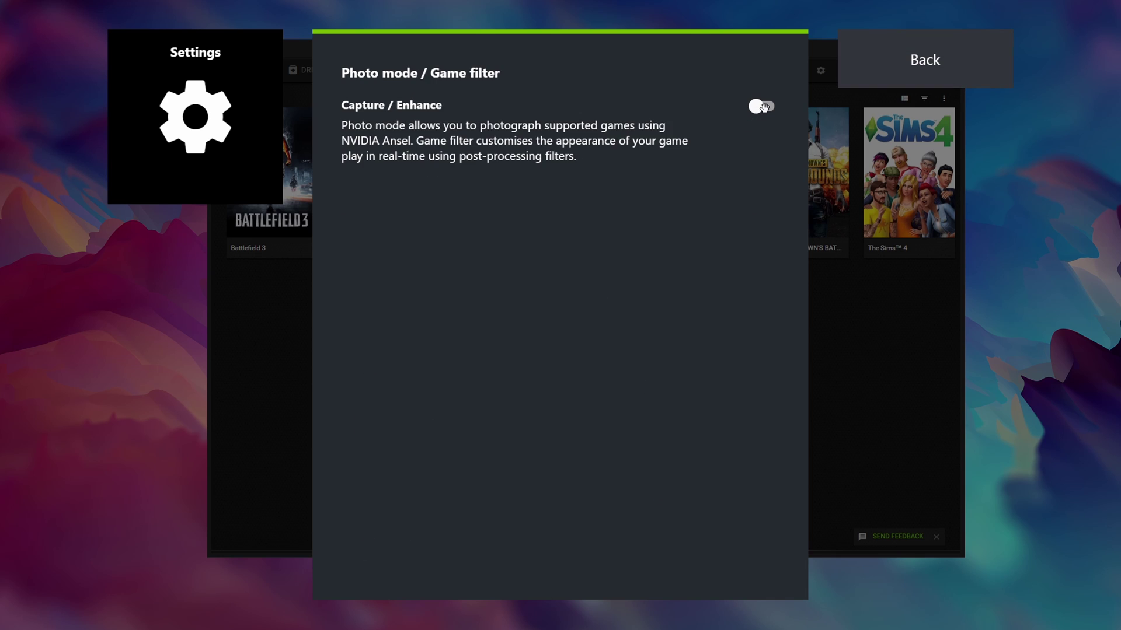
Leave Photo mode and open Audio settings to record separate system and microphone tracks
key("Escape")
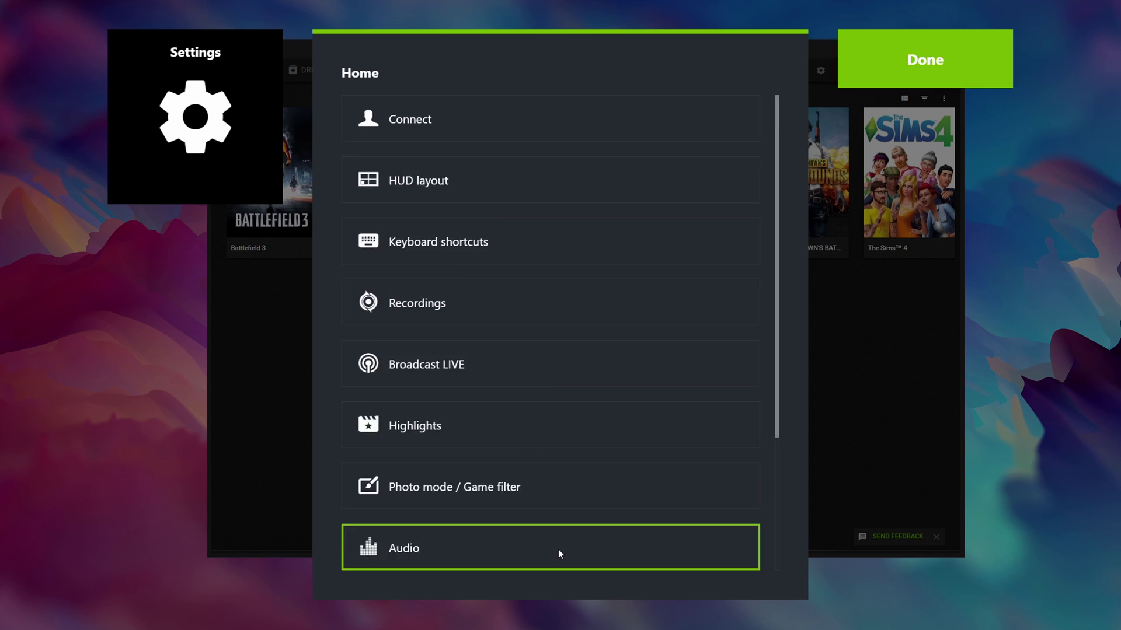
left_click(558, 555)
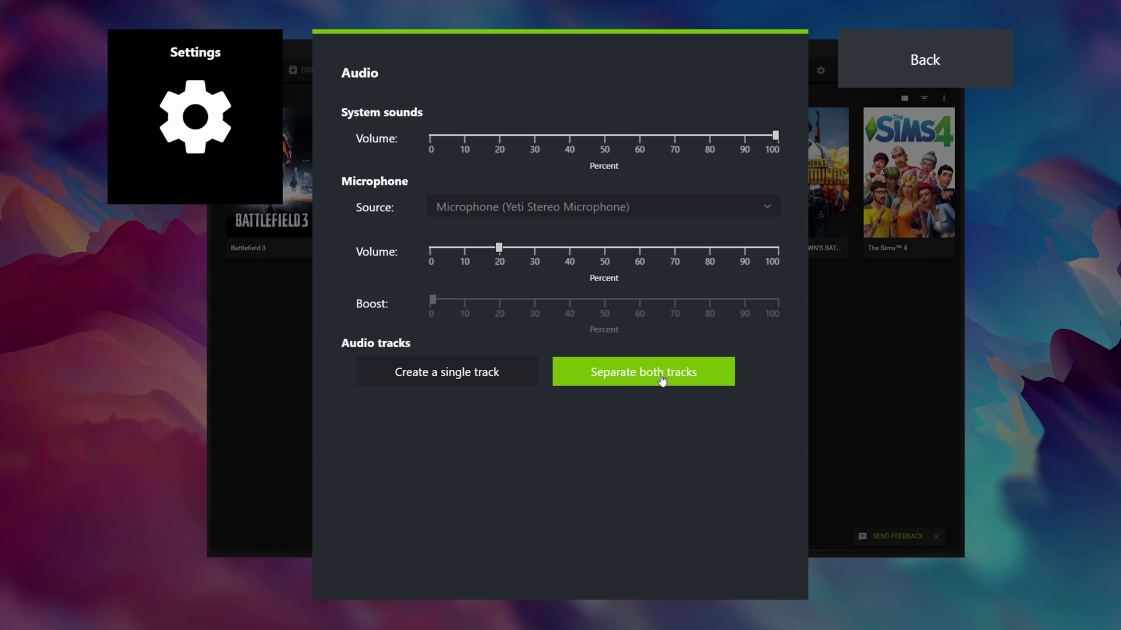
Confirm Video capture is Custom quality at 2160p 4K, 60 FPS, 130 Mbps
left_click(937, 35)
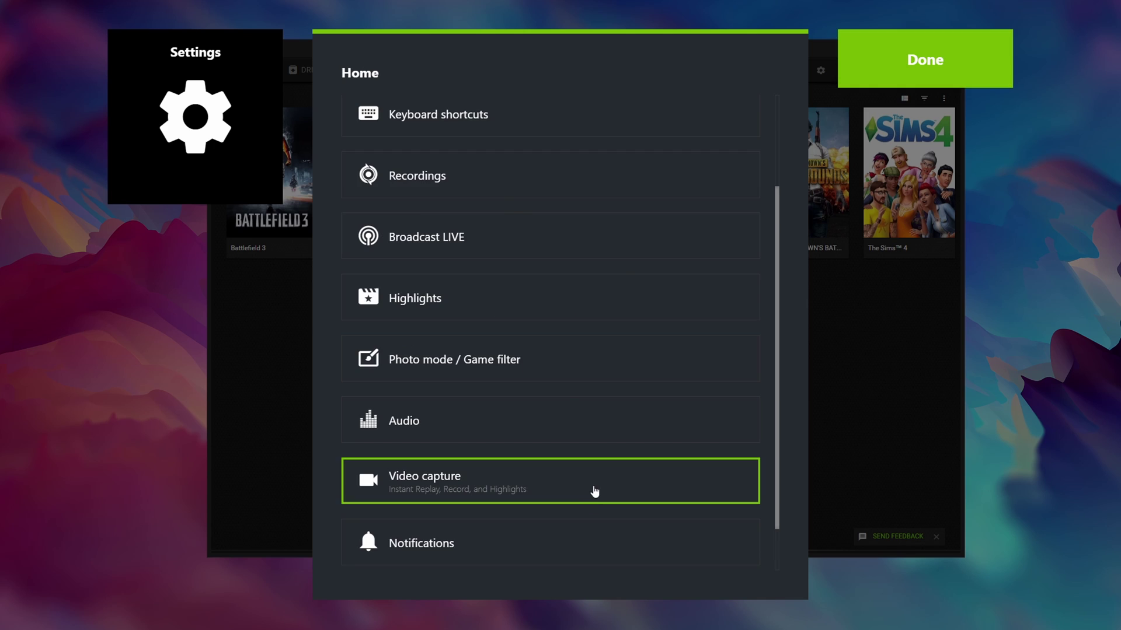
left_click(594, 492)
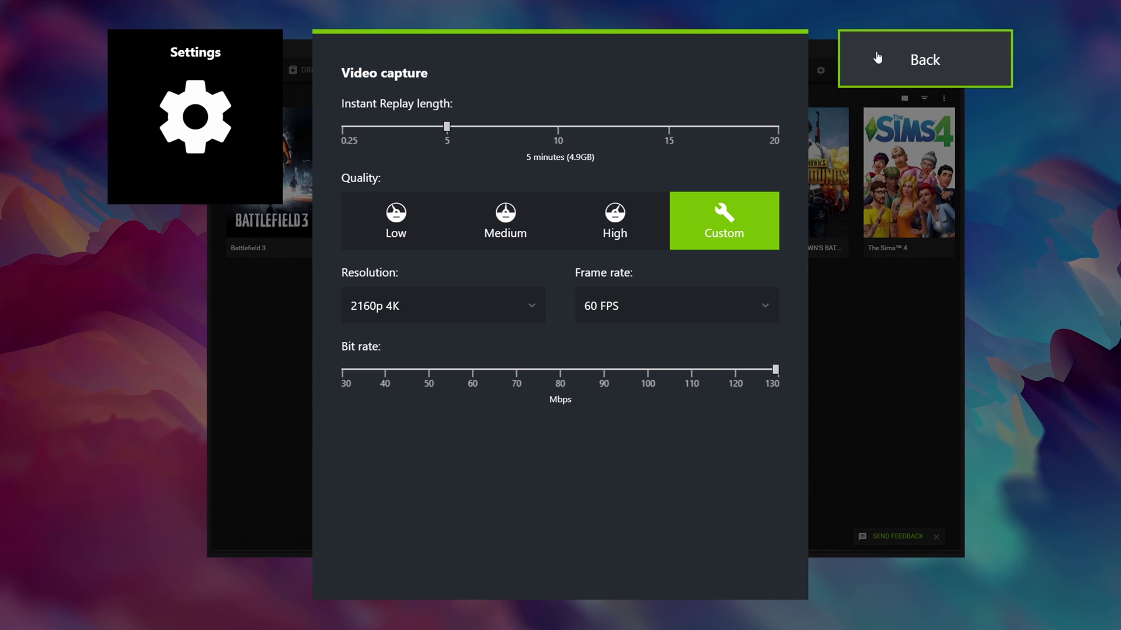
left_click(914, 82)
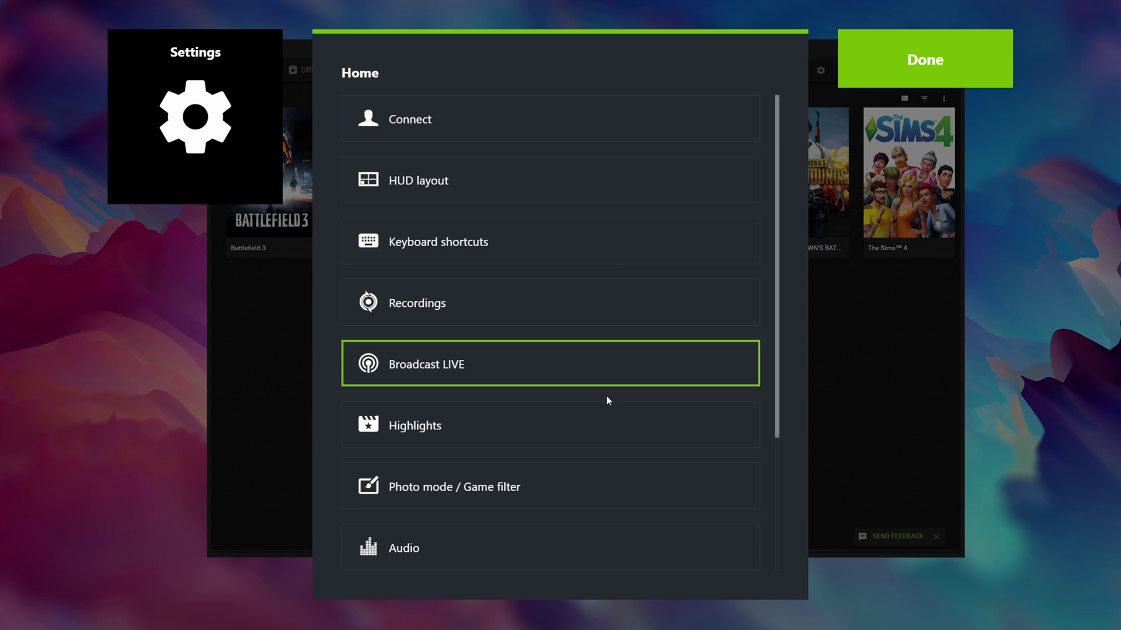
Verify every notification is off, then open Privacy control
scroll(602, 420, "down", 3)
left_click(555, 506)
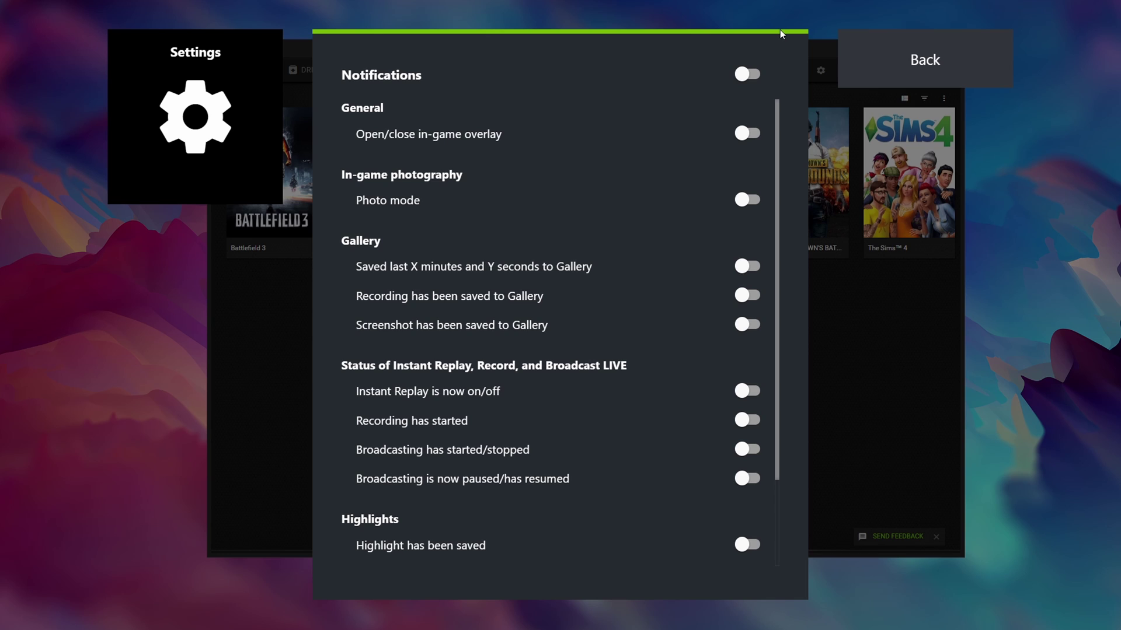
left_click(919, 62)
left_click(558, 548)
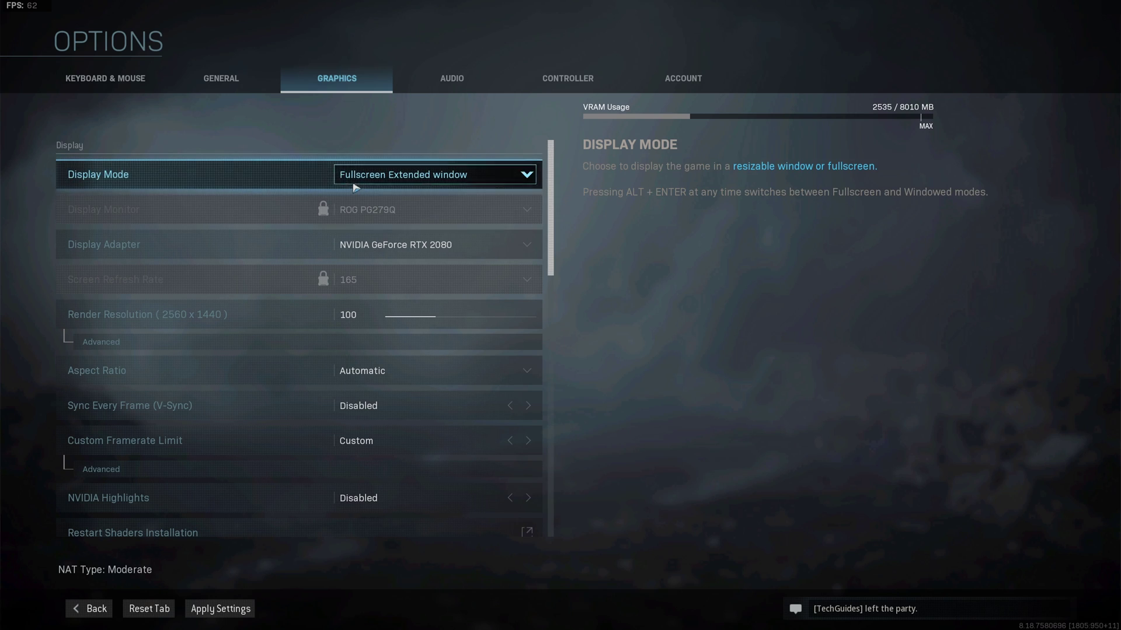
Keep Fullscreen Extended display mode and set the Gameplay custom framerate limit to 150
left_click(432, 175)
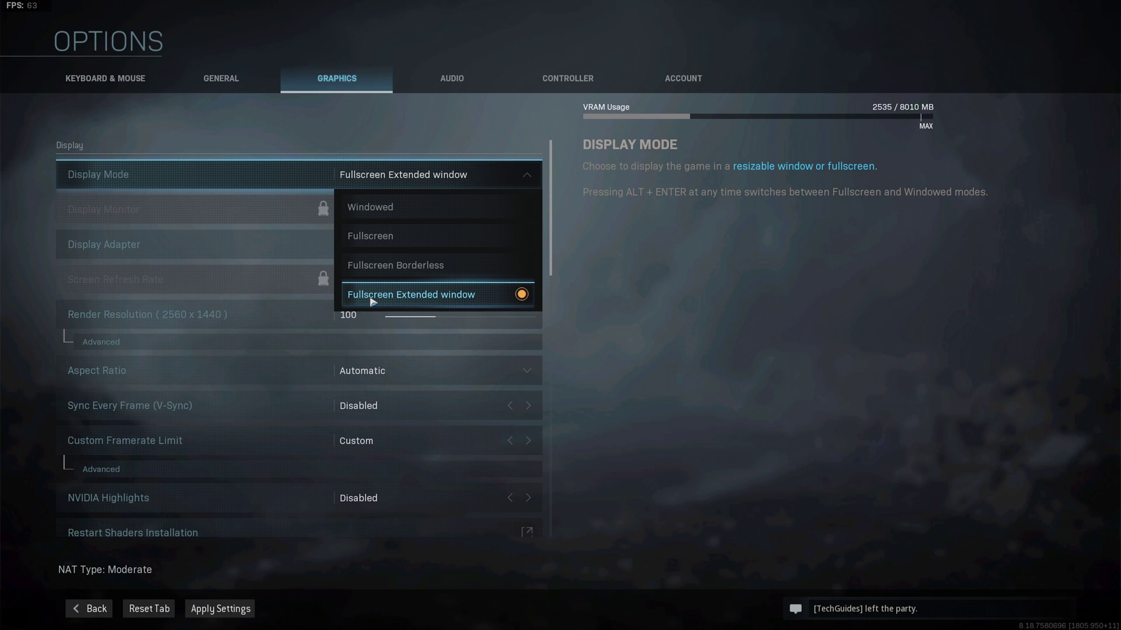
left_click(373, 302)
left_click(134, 467)
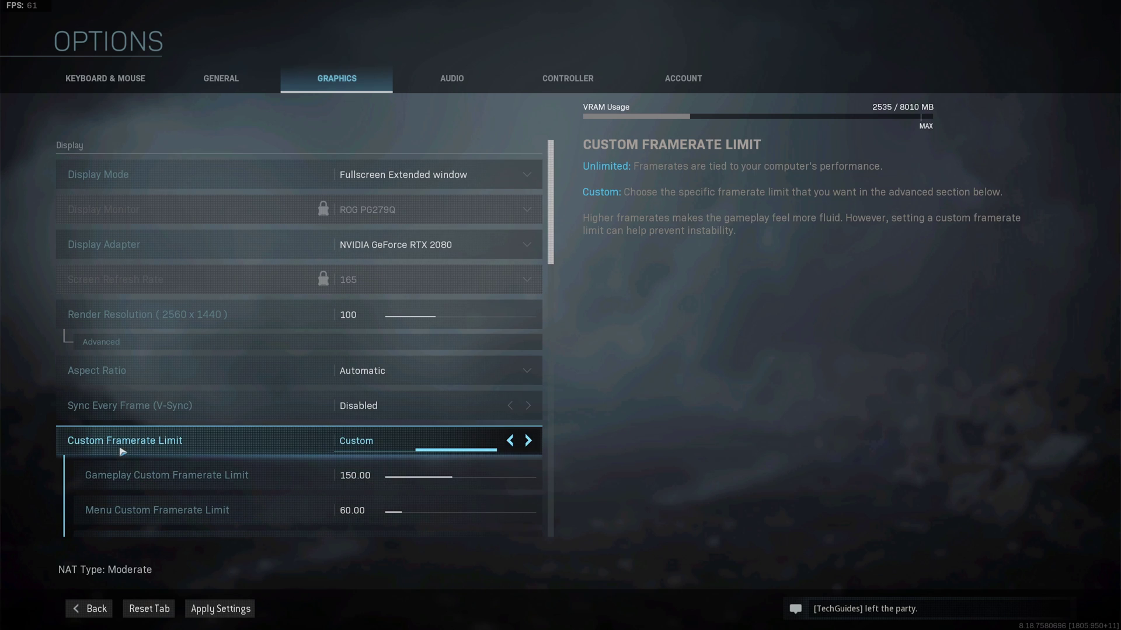
scroll(123, 451, "down", 2)
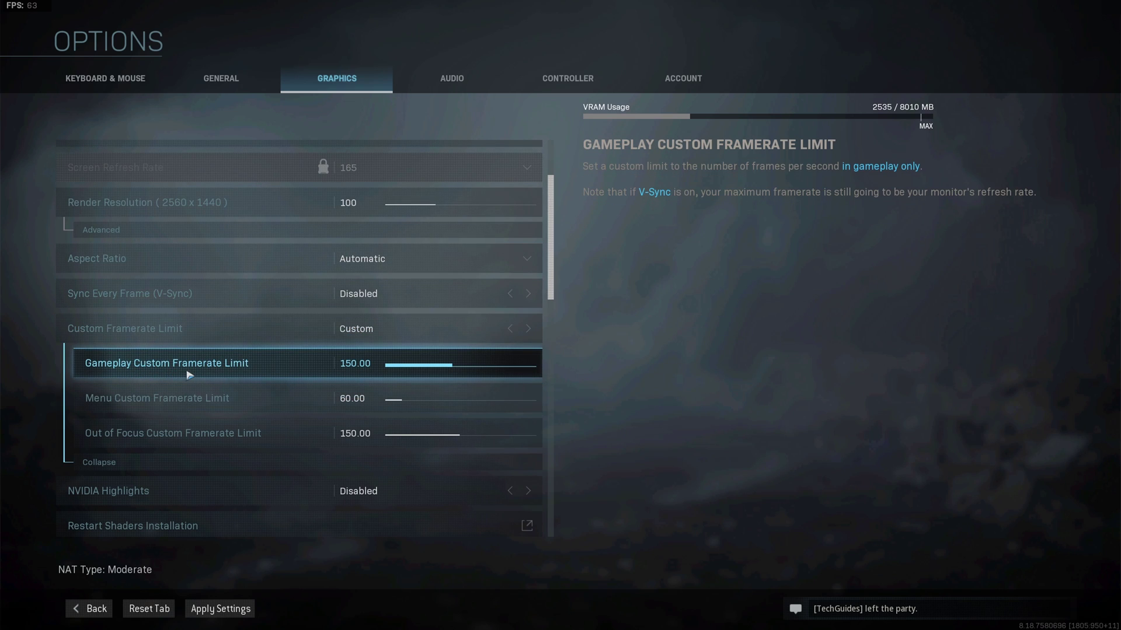
left_click(352, 364)
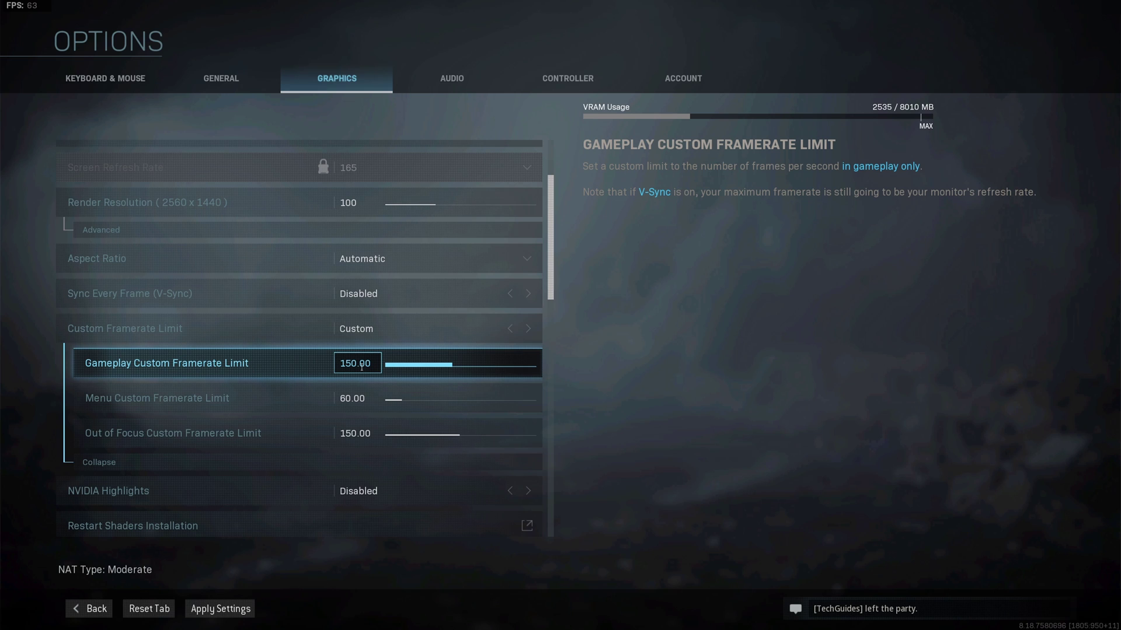
scroll(361, 367, "down", 4)
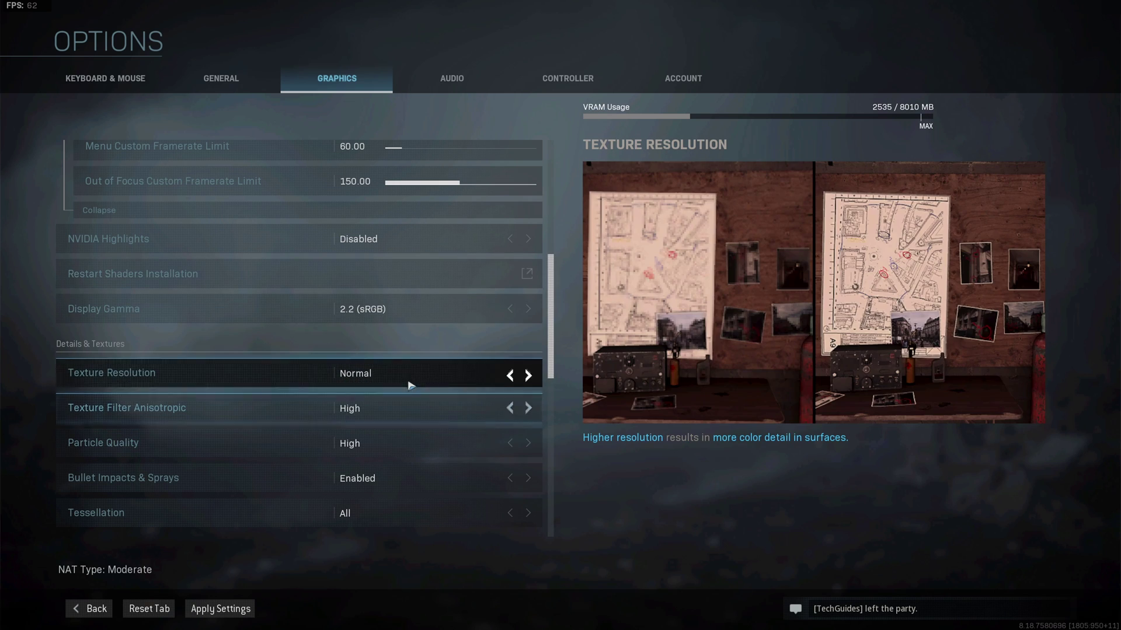
scroll(403, 381, "down", 4)
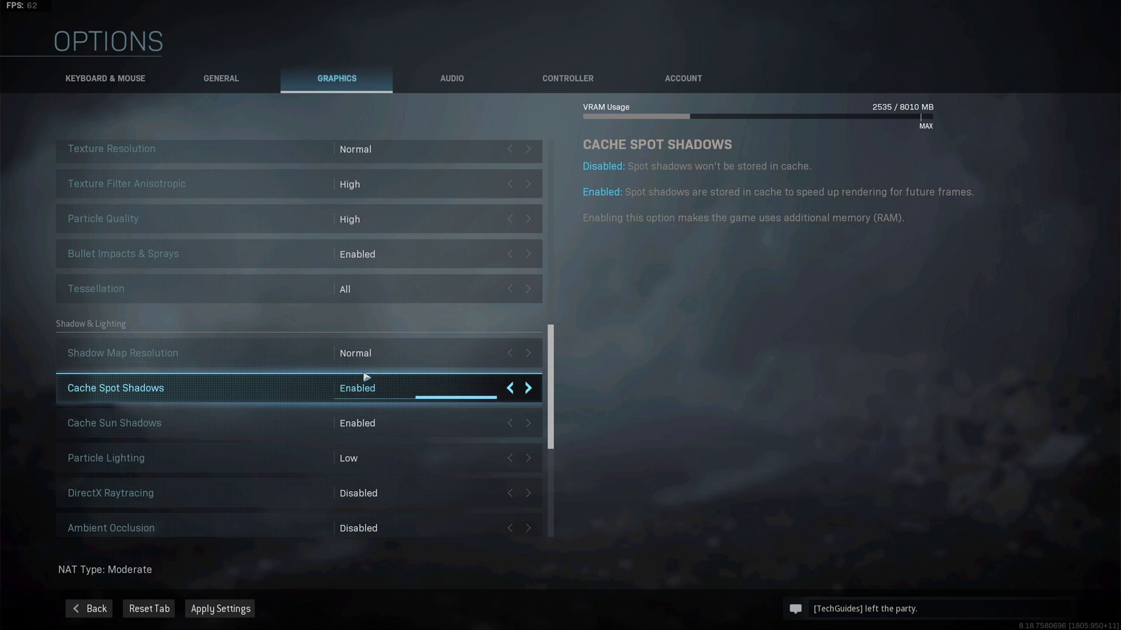
scroll(400, 366, "down", 5)
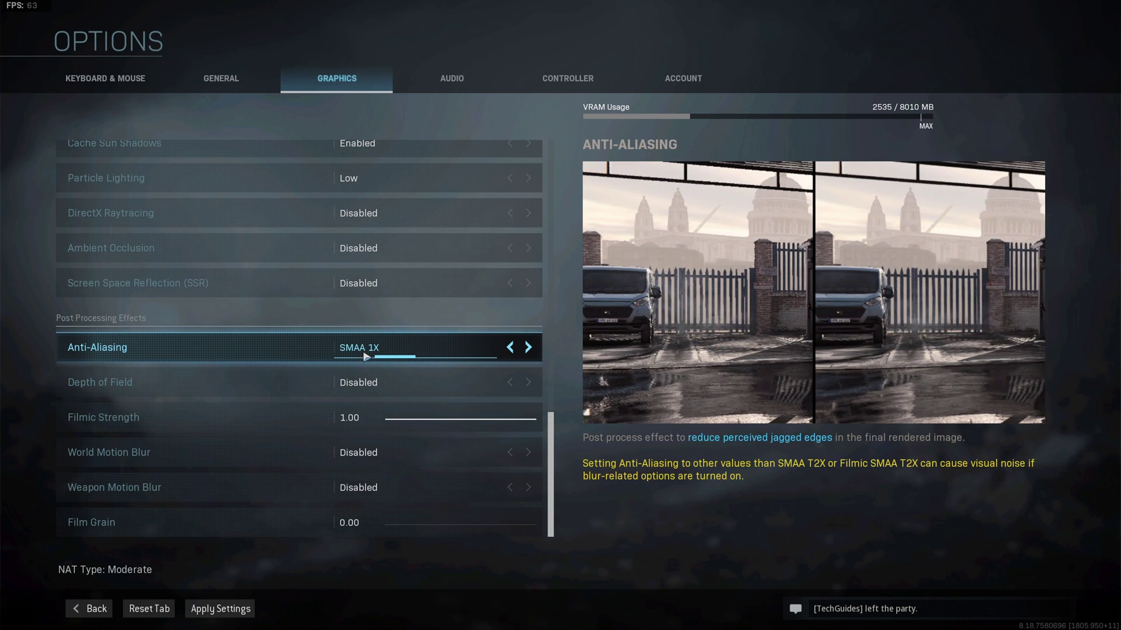
scroll(327, 371, "up", 1)
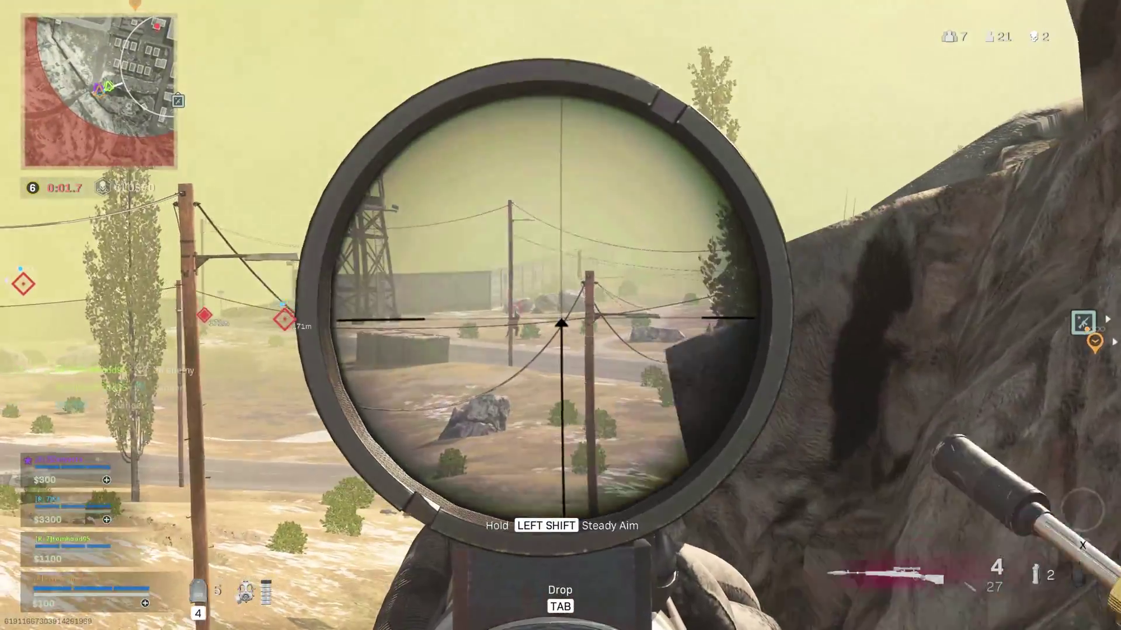
Fire three scoped shots toward the watchtower, downing an enemy, then reload
left_click(561, 316)
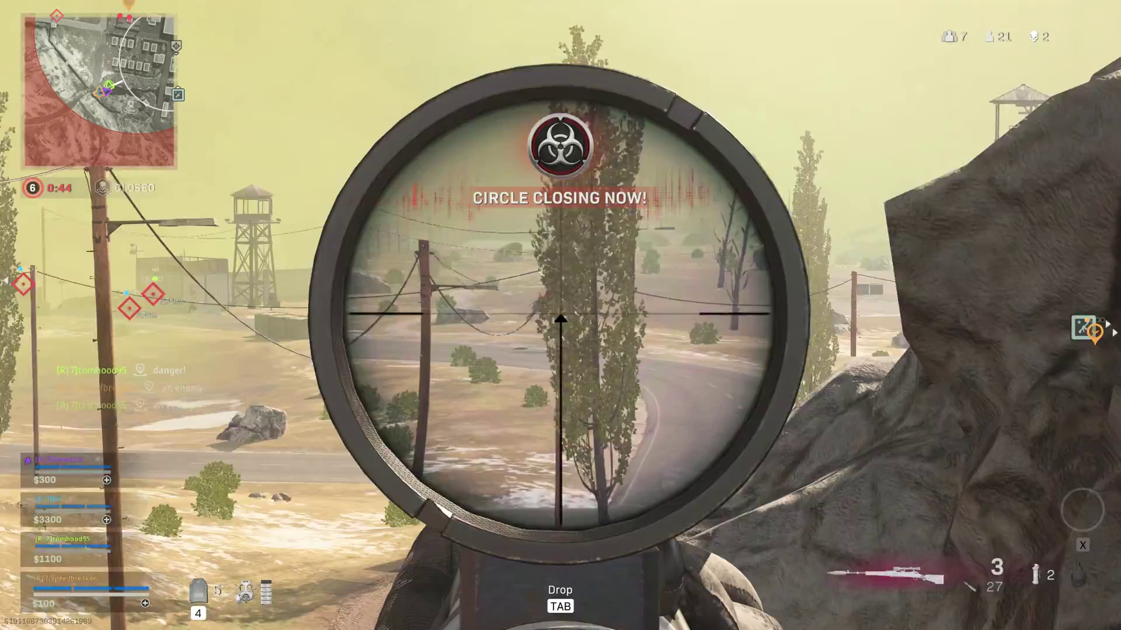
left_click(560, 315)
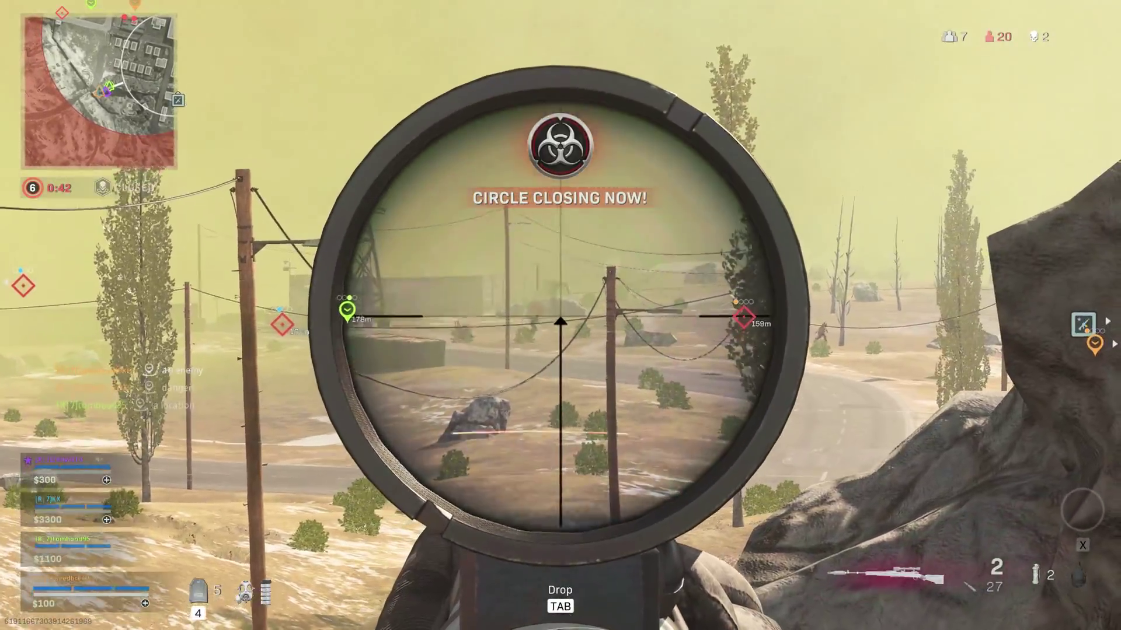
left_click(560, 316)
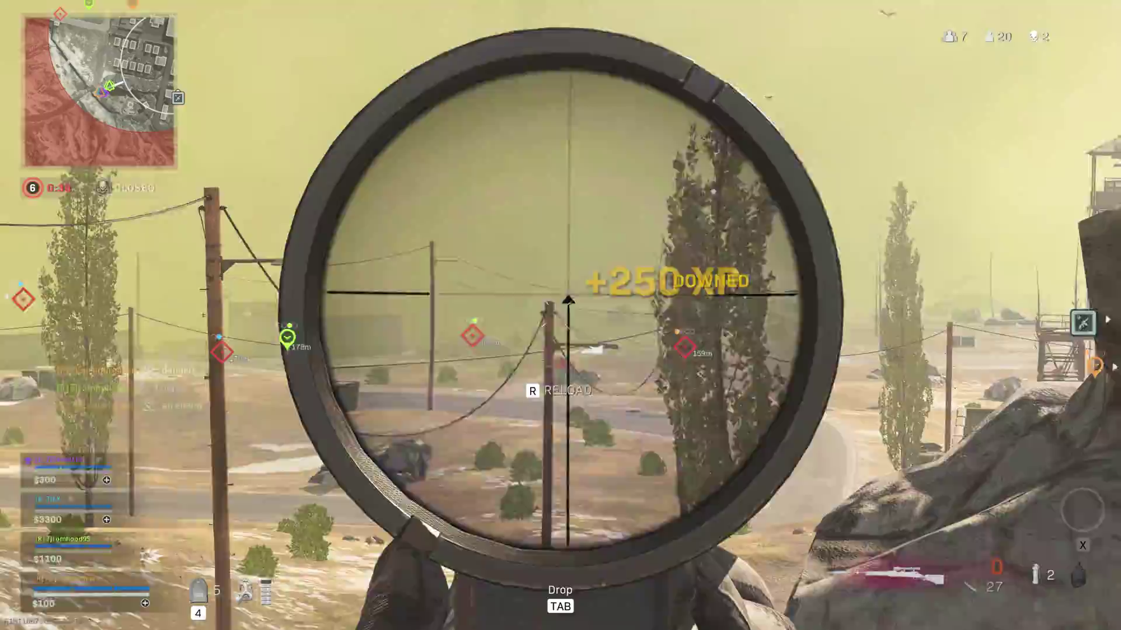
key("r")
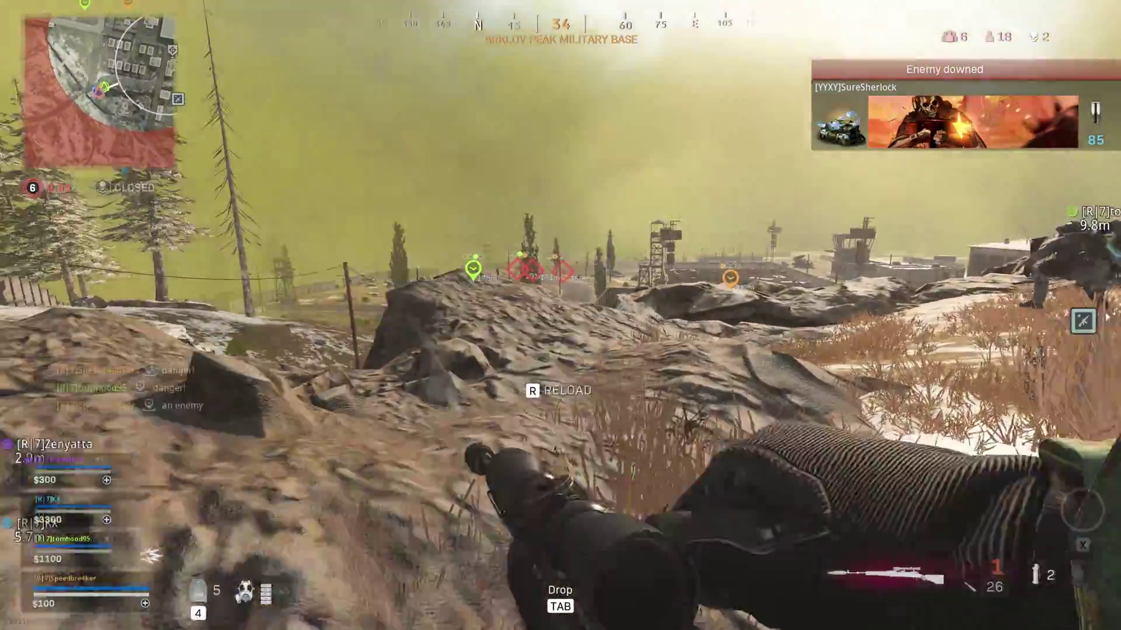
Scope in on the road and Arklov Peak military base, reloading between looks
right_click(560, 315)
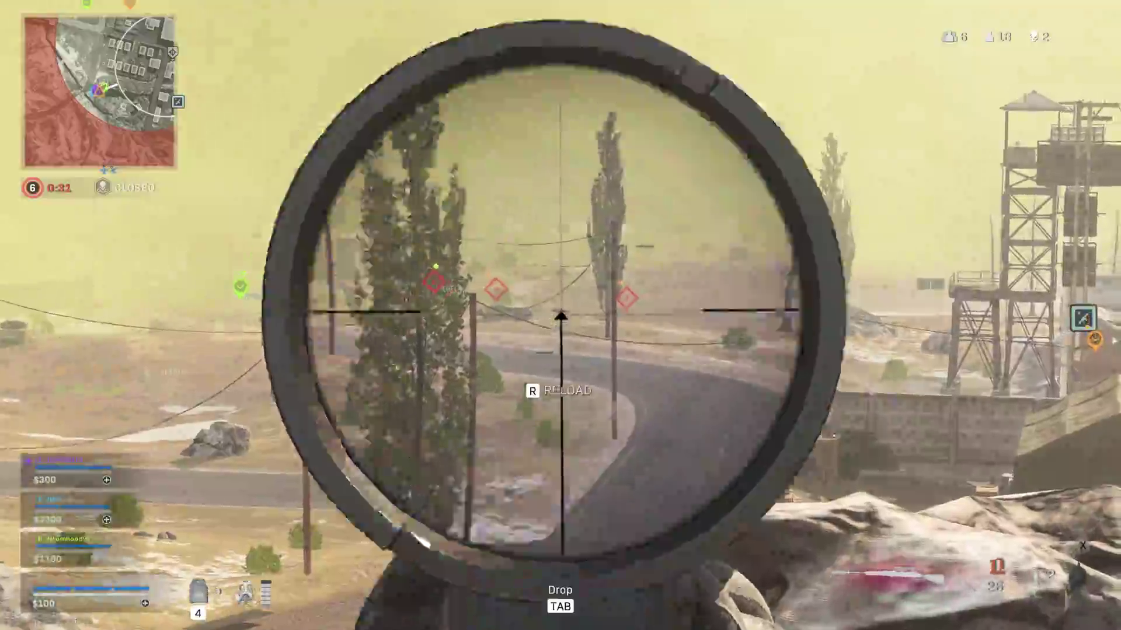
right_click(560, 315)
right_click(560, 315)
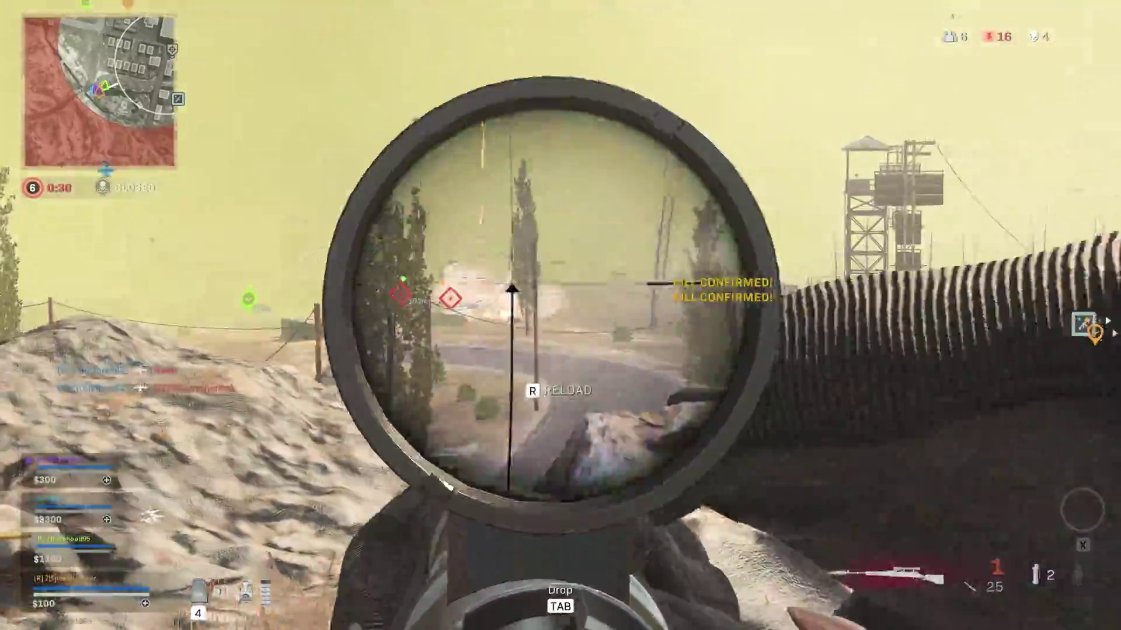
key("r")
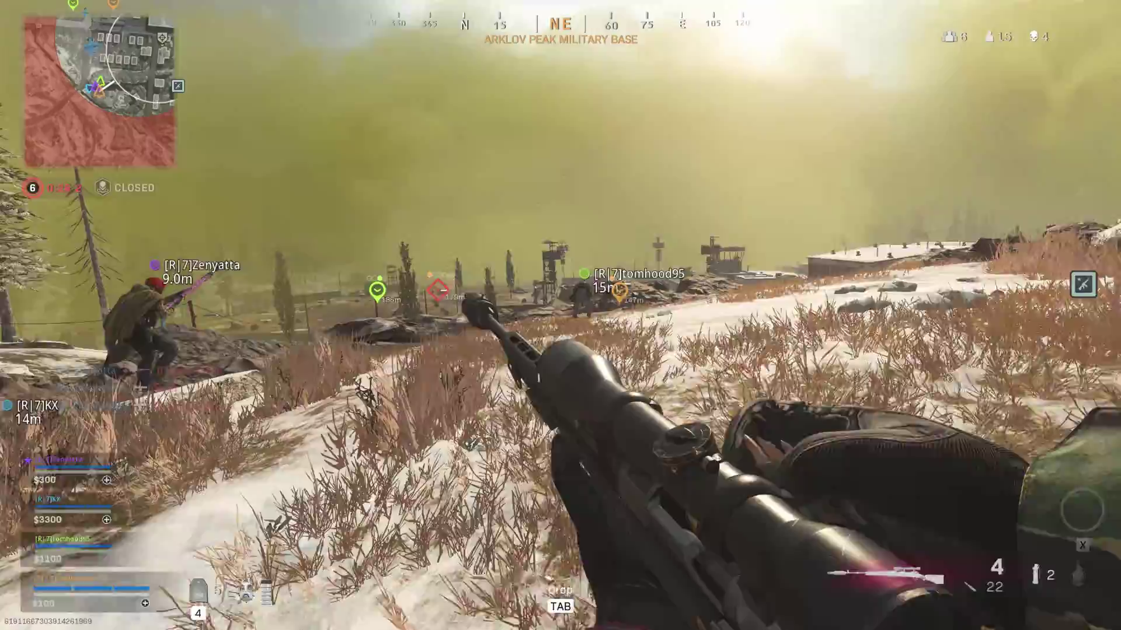
right_click(560, 315)
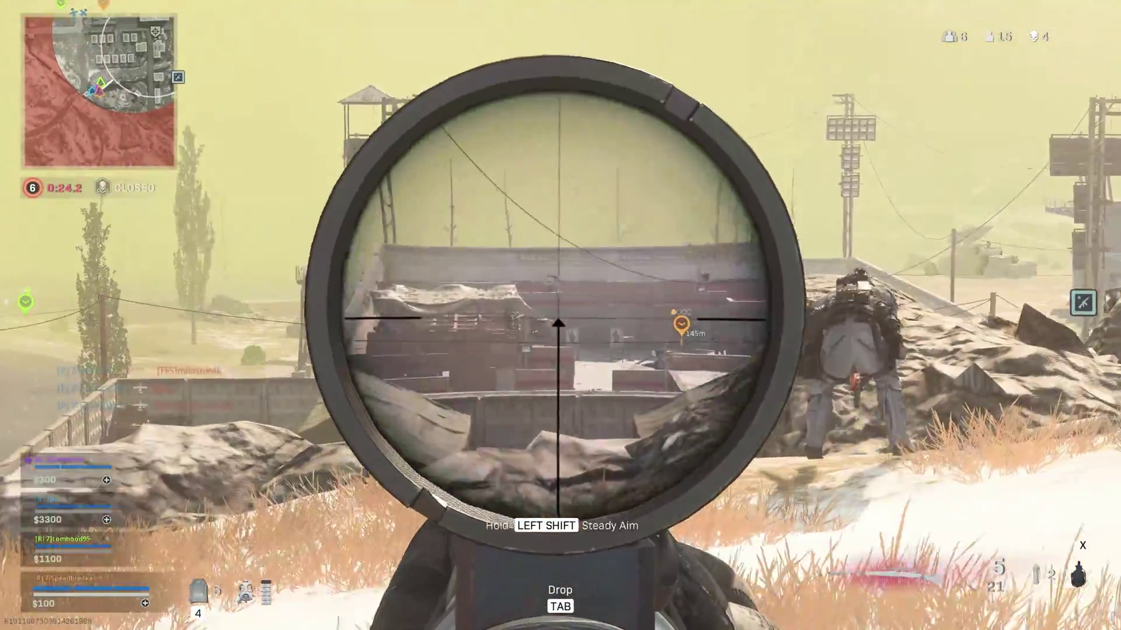